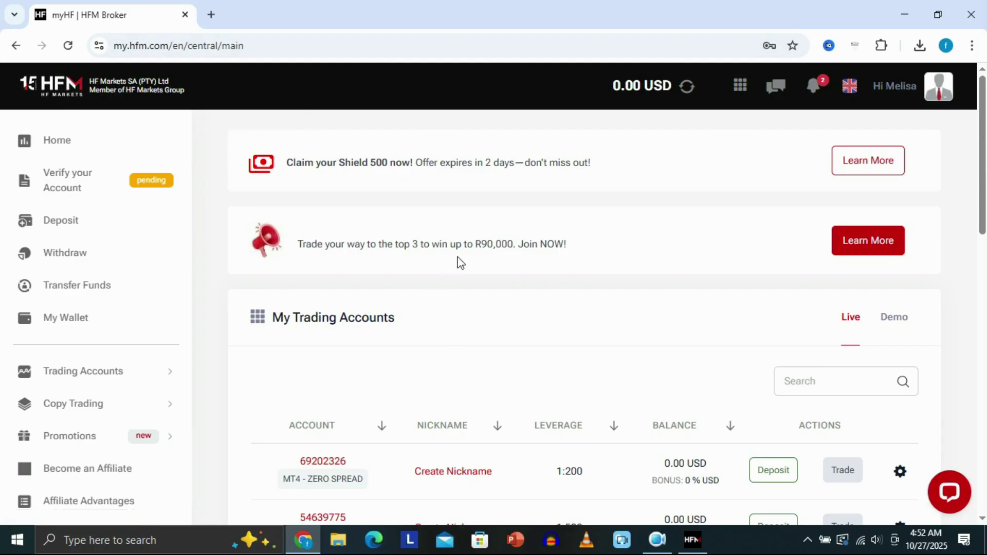
# Scroll the myHF dashboard to show the three live trading accounts, each with a 0.00 balance
pyautogui.scroll(-1, 468, 265)
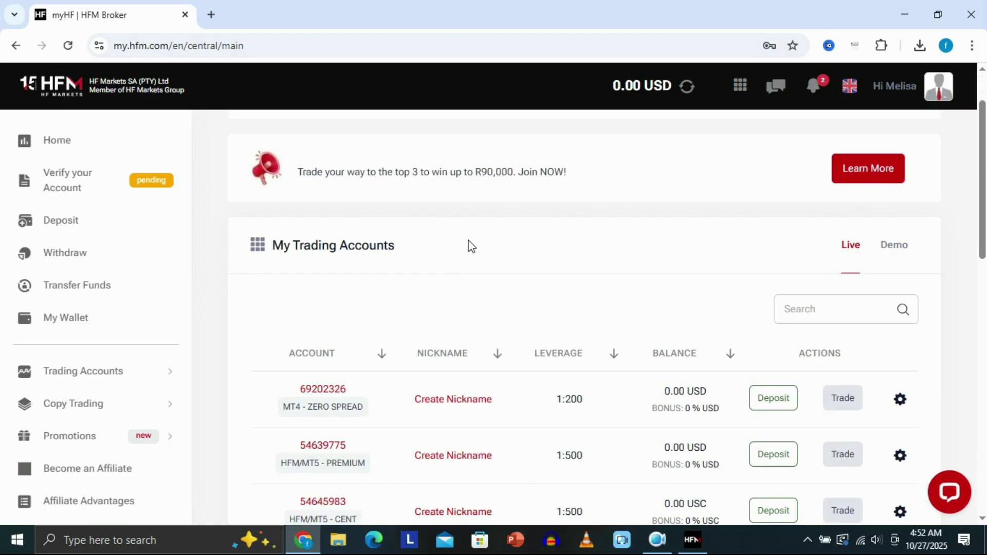
pyautogui.scroll(-1, 471, 246)
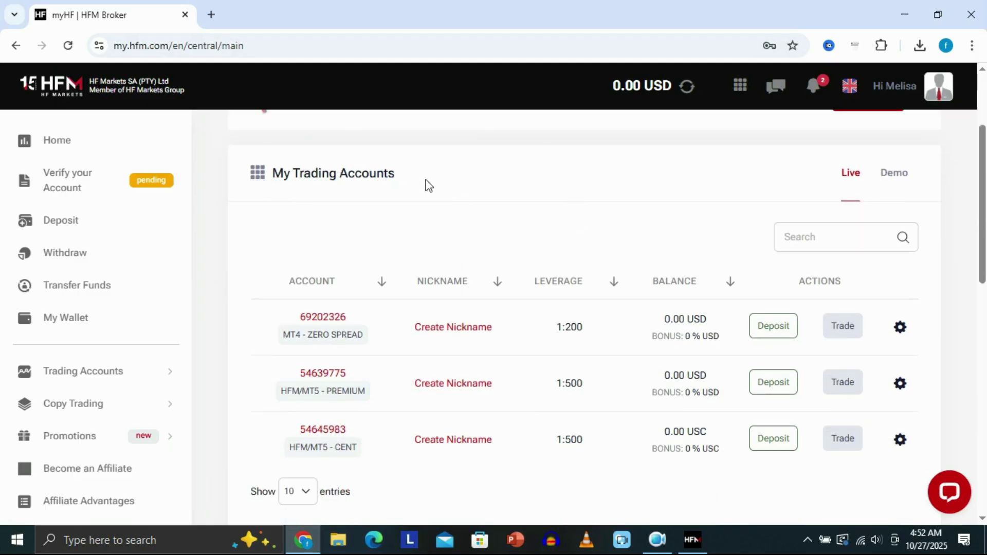
pyautogui.scroll(-2, 524, 180)
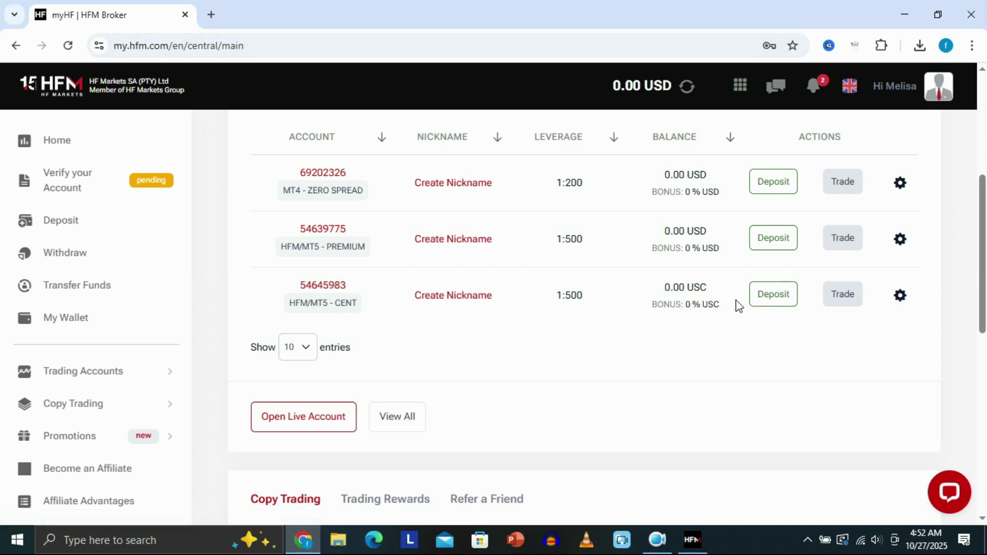
# Open Account Details for the HFM/MT5 CENT account to see its 1:500 leverage and HFMarketsSA-Live2 server
pyautogui.click(899, 296)
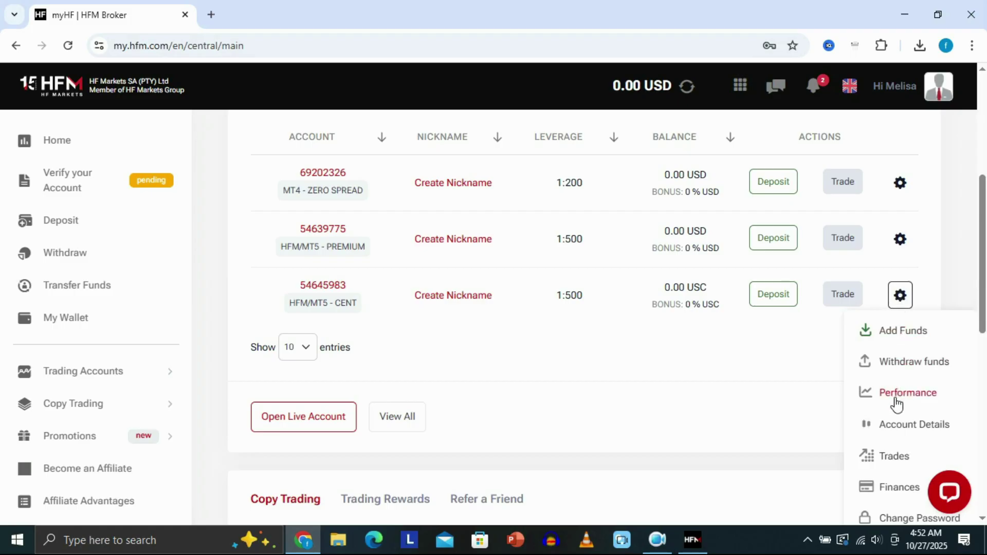
pyautogui.scroll(-3, 897, 398)
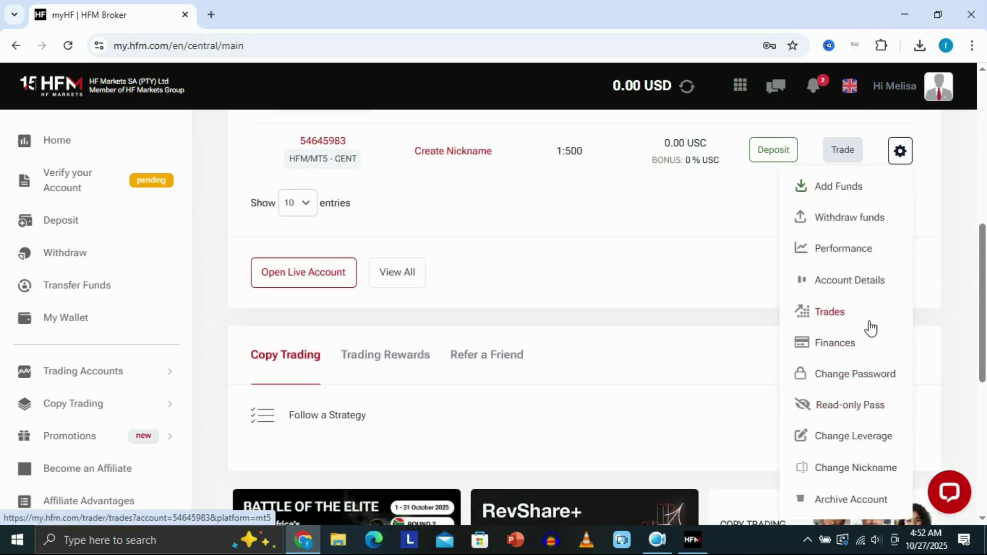
pyautogui.click(851, 281)
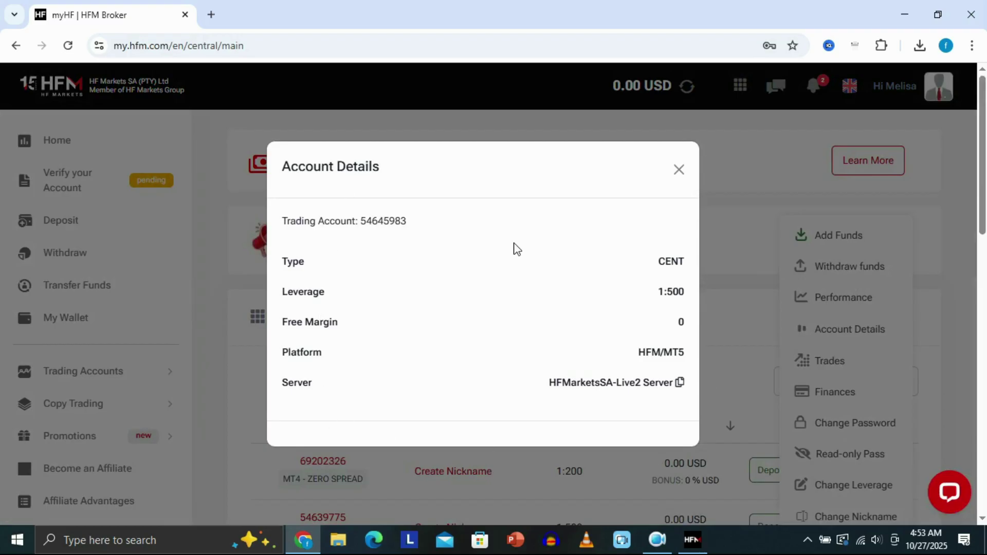
pyautogui.scroll(-3, 495, 337)
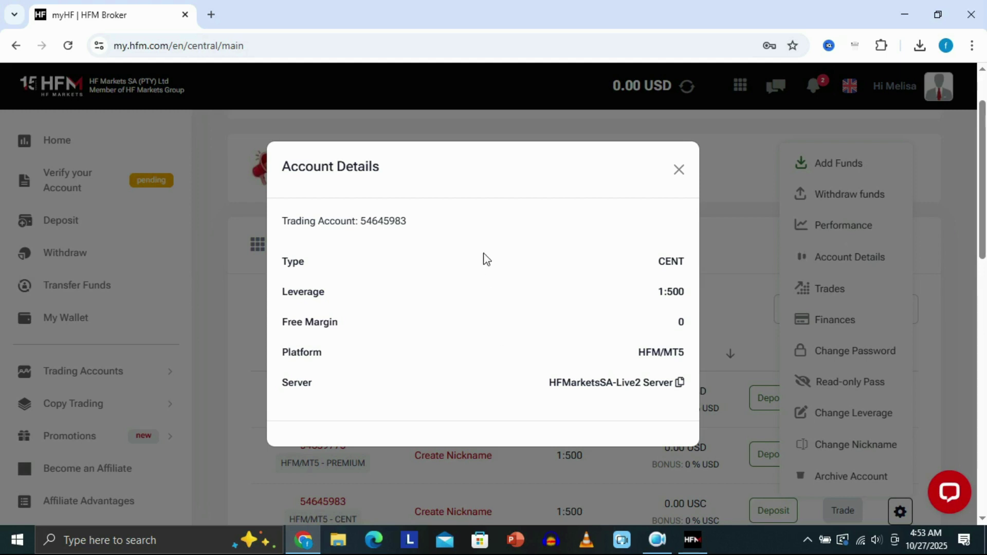
pyautogui.moveTo(360, 221); pyautogui.dragTo(417, 229)
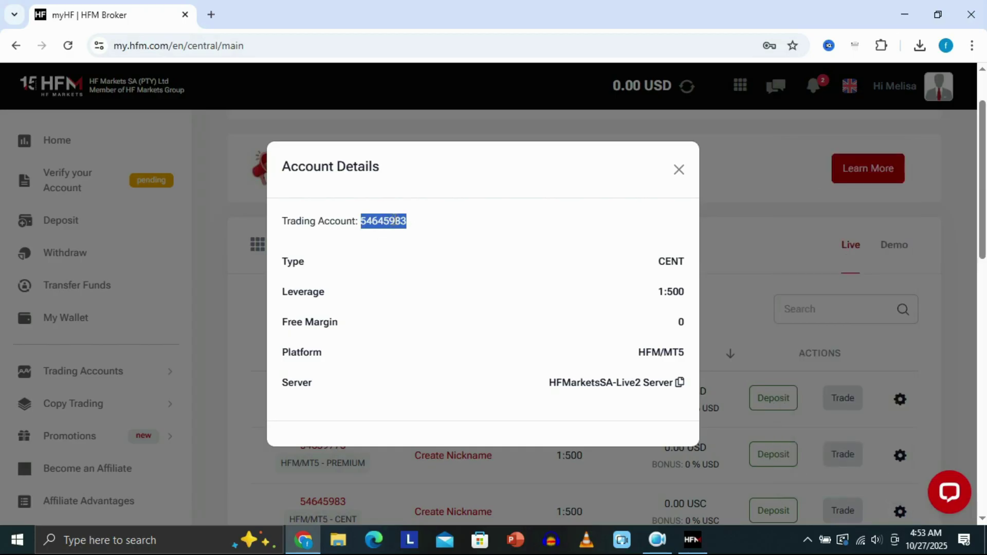
pyautogui.moveTo(280, 383); pyautogui.dragTo(315, 382)
pyautogui.tripleClick(565, 382)
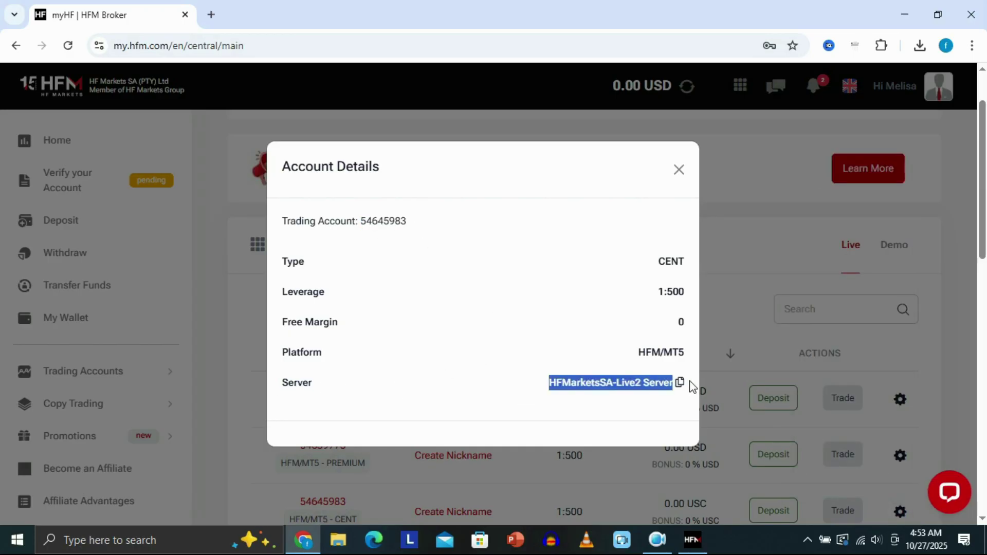
pyautogui.click(364, 219)
pyautogui.doubleClick(364, 220)
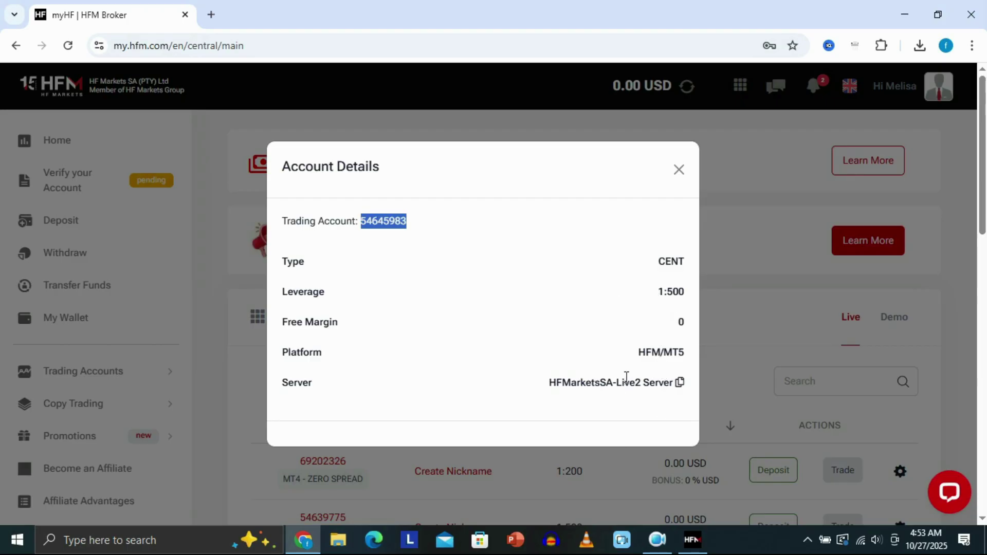
# Search 'HFM MT5' in a new tab and open HFM's Download MetaTrader 5 for PC page
pyautogui.click(213, 15)
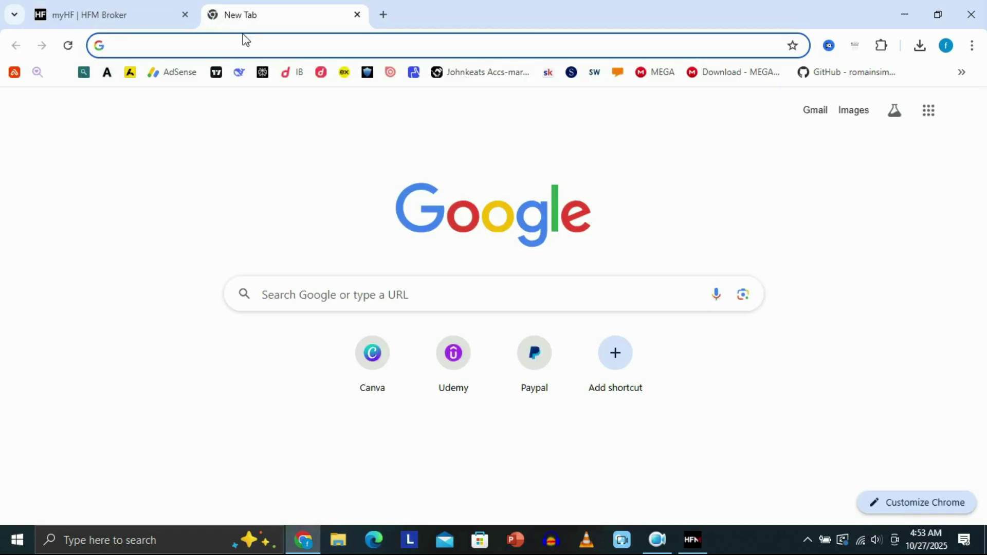
pyautogui.write('H')
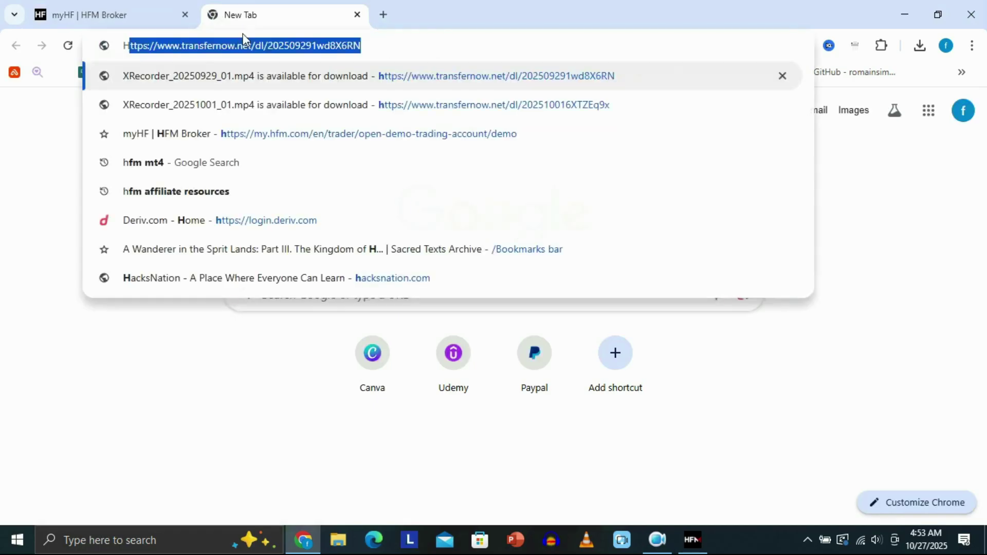
pyautogui.write('FM M')
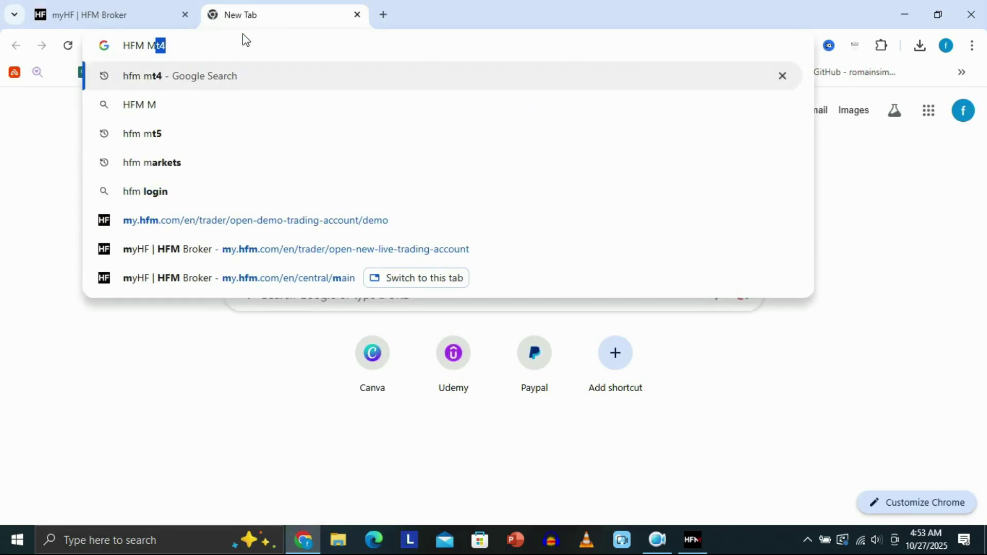
pyautogui.write('T5')
pyautogui.press('Return')
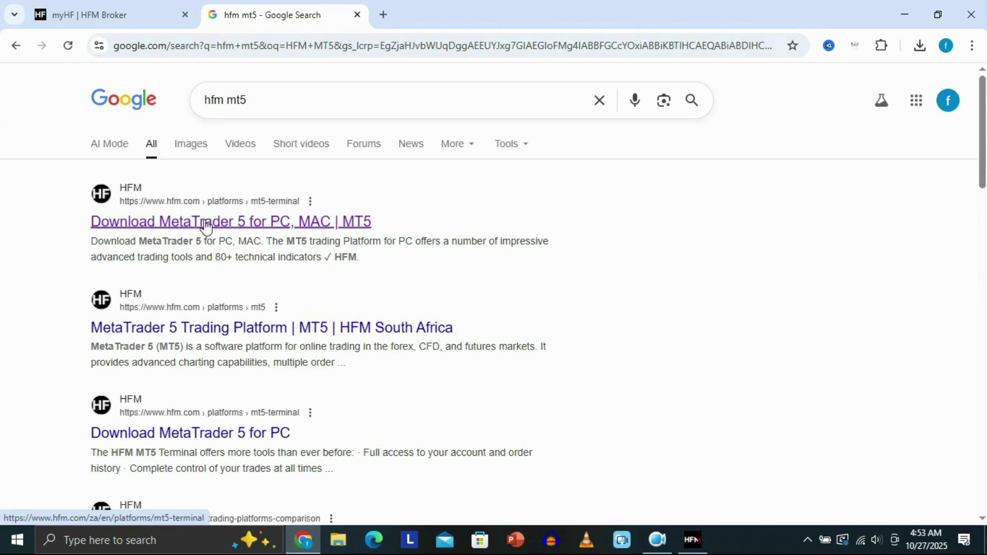
pyautogui.click(226, 229)
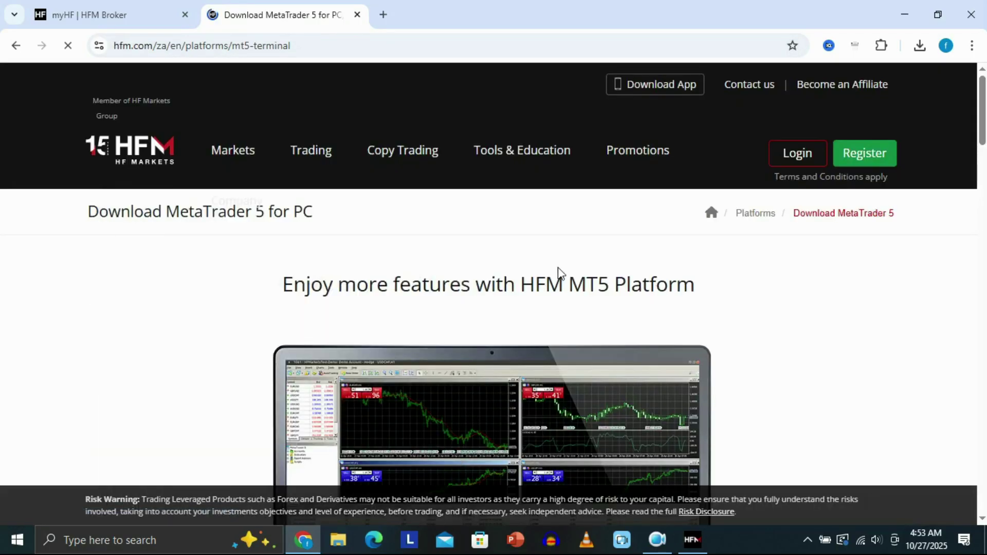
pyautogui.scroll(-3, 295, 221)
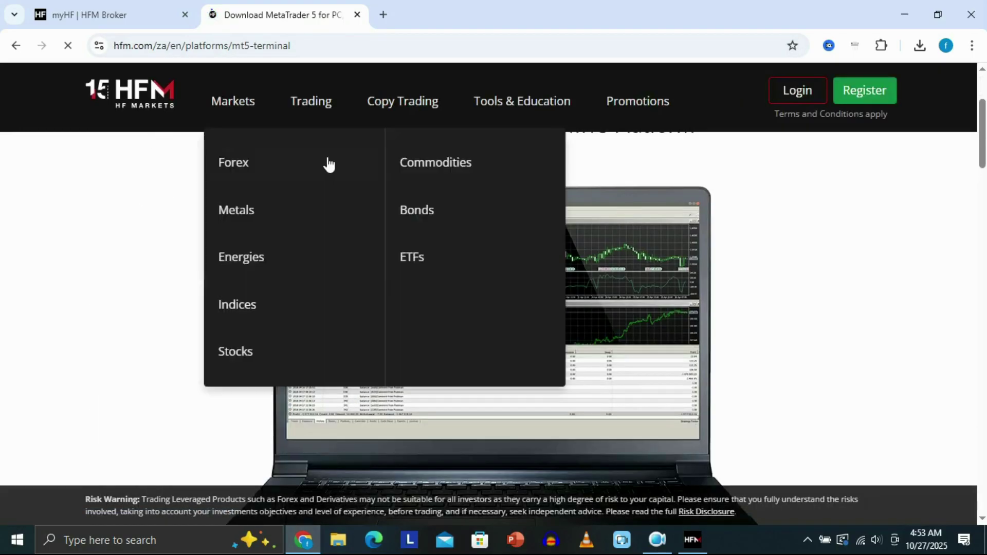
pyautogui.scroll(-3, 571, 288)
pyautogui.scroll(3, 638, 277)
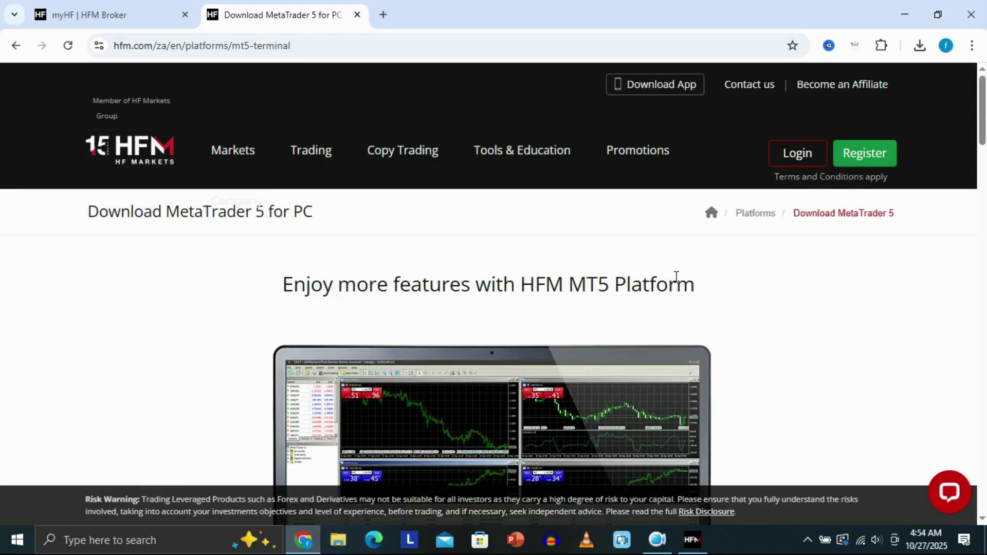
pyautogui.scroll(-5, 677, 272)
pyautogui.scroll(-3, 775, 222)
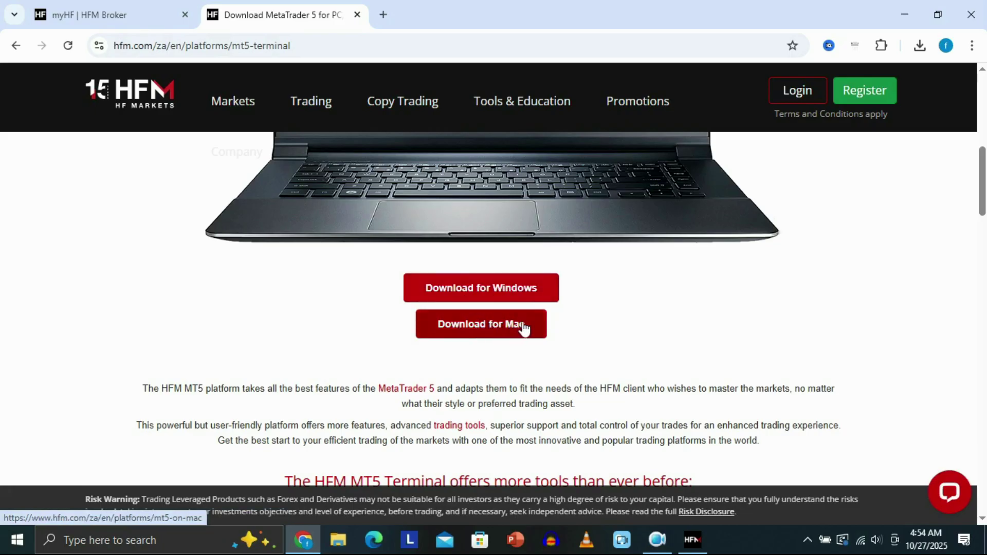
# Download and launch the MetaTrader 5 Windows installer, then bring its Open an Account dialog forward
pyautogui.click(477, 289)
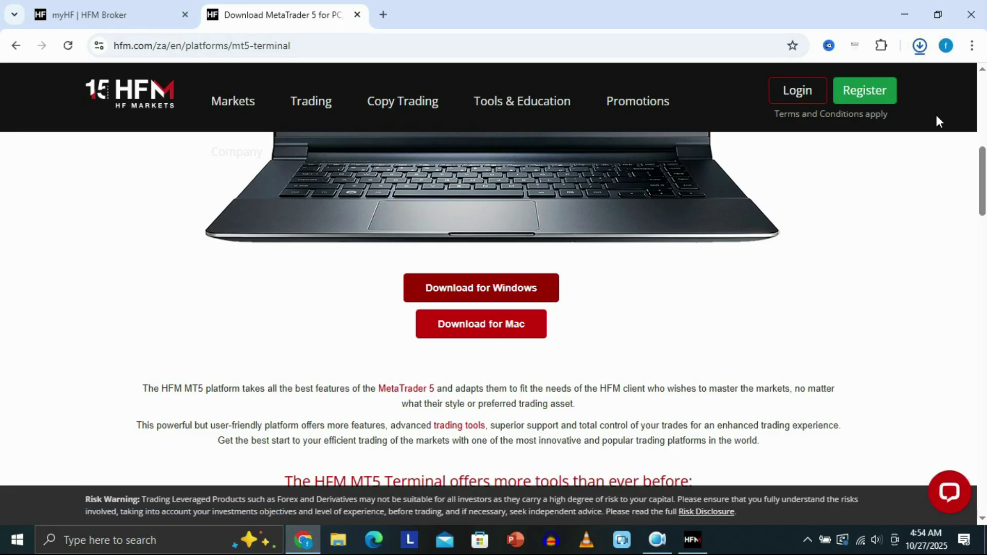
pyautogui.click(919, 45)
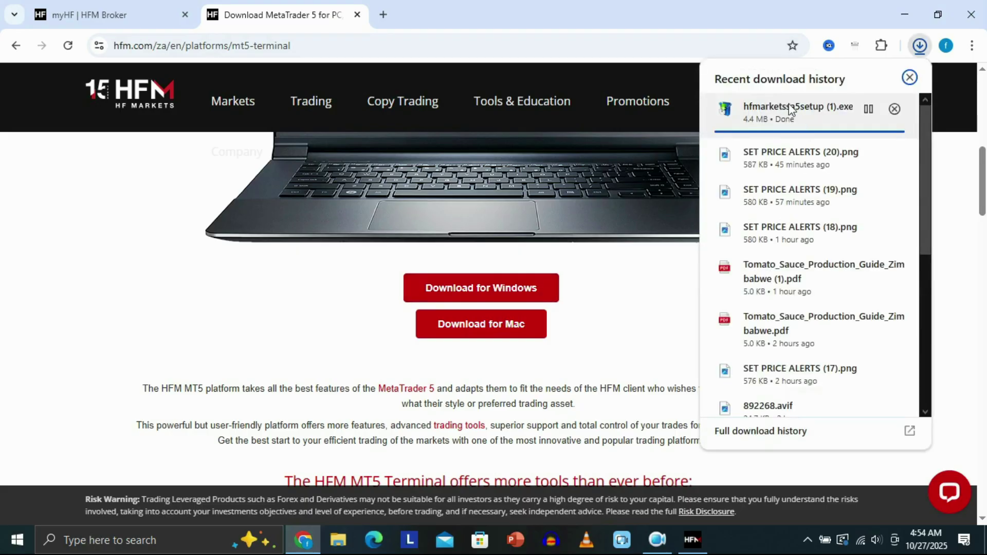
pyautogui.click(776, 115)
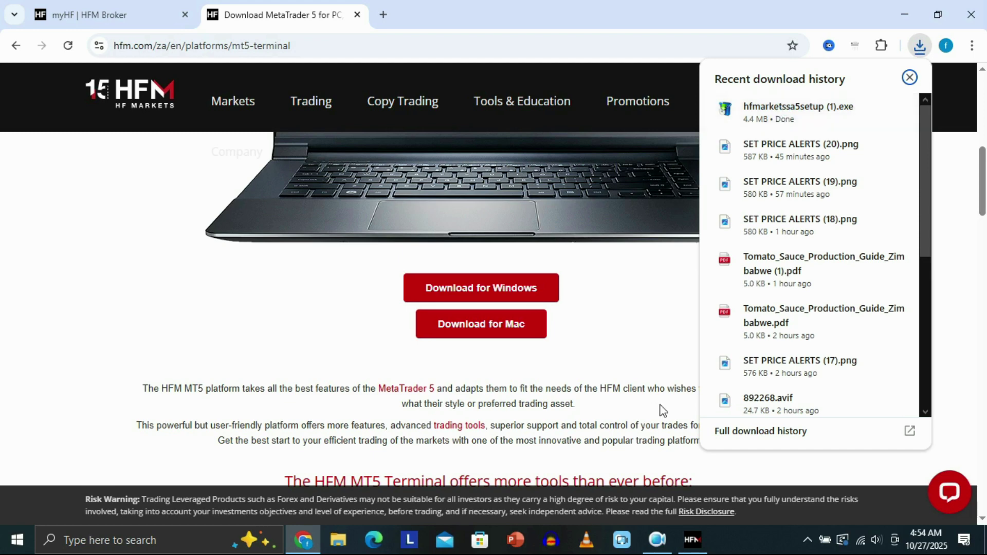
pyautogui.click(690, 538)
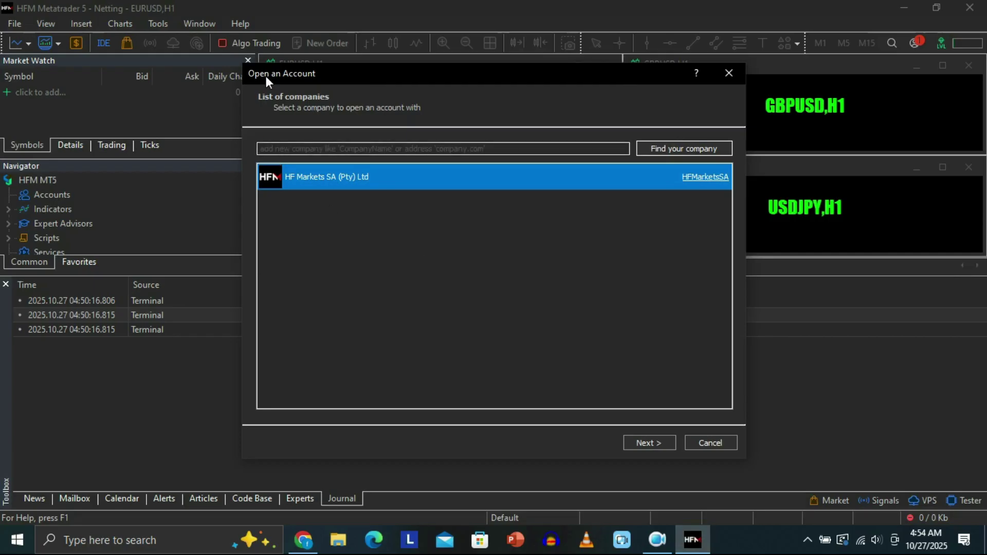
# Move the Open an Account dialog aside and continue with HF Markets SA (Pty) Ltd
pyautogui.moveTo(504, 76); pyautogui.dragTo(533, 75)
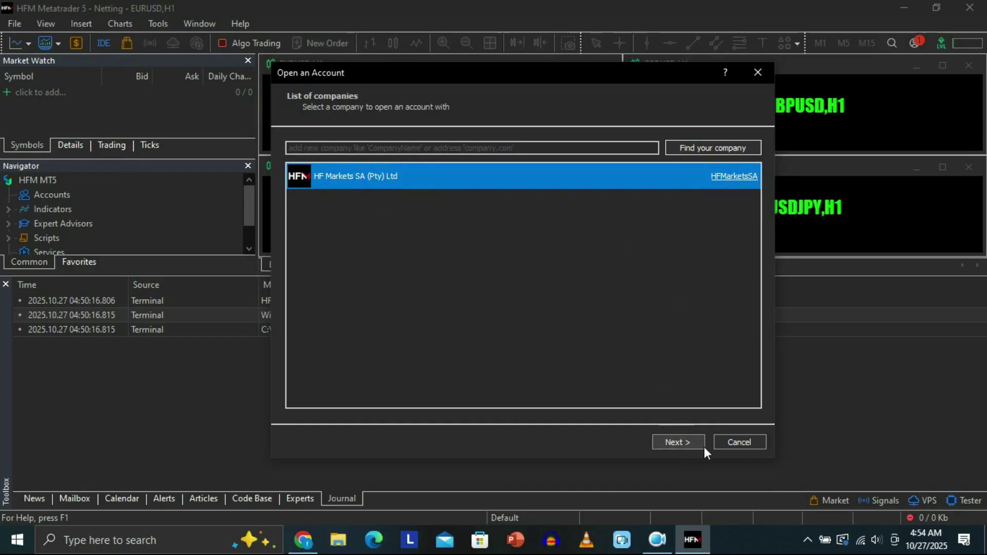
pyautogui.click(683, 441)
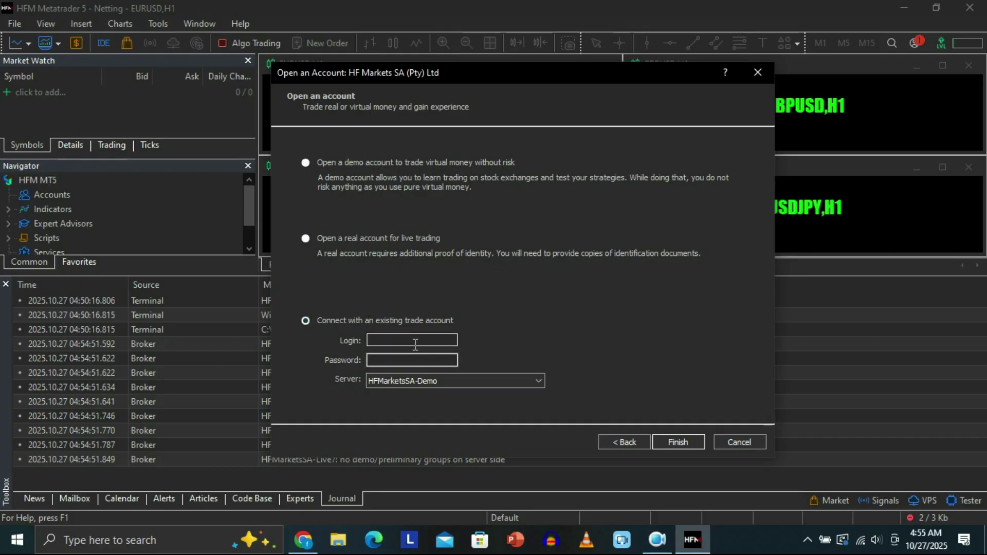
pyautogui.click(389, 341)
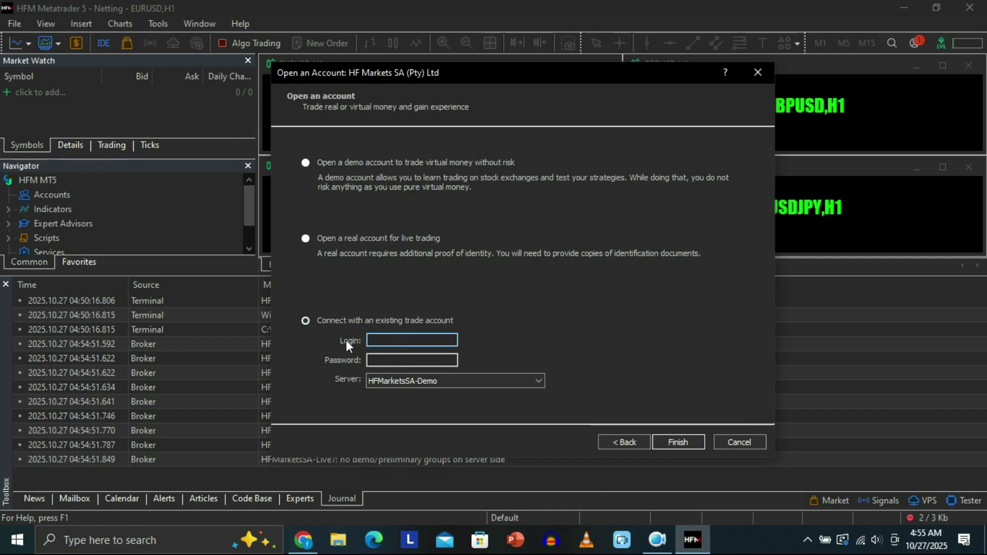
# Copy the cent account number from myHF's Account Details in Chrome
pyautogui.moveTo(303, 540)
pyautogui.click(280, 483)
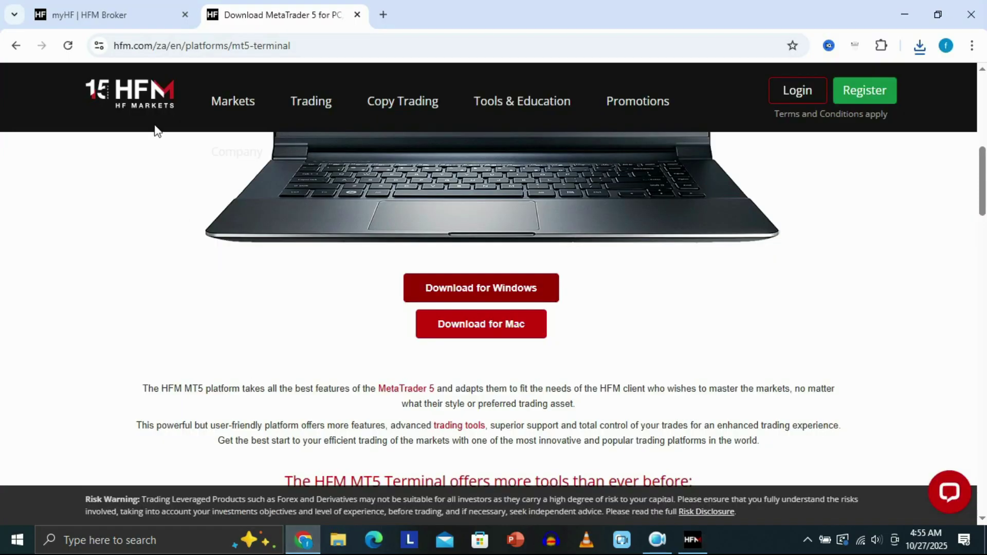
pyautogui.click(151, 17)
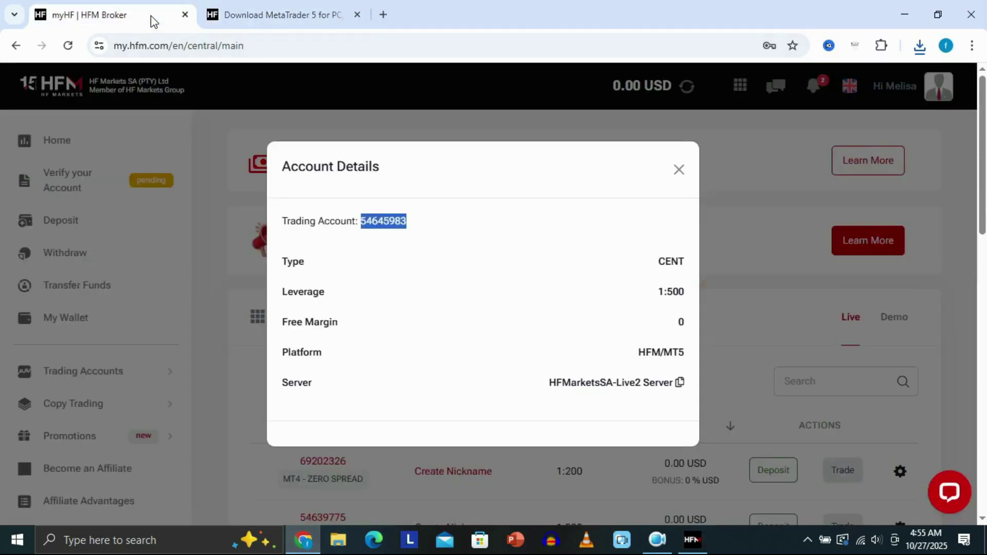
pyautogui.rightClick(403, 224)
pyautogui.click(427, 243)
# Paste the account number into MetaTrader's Login field and open the Server list
pyautogui.click(692, 540)
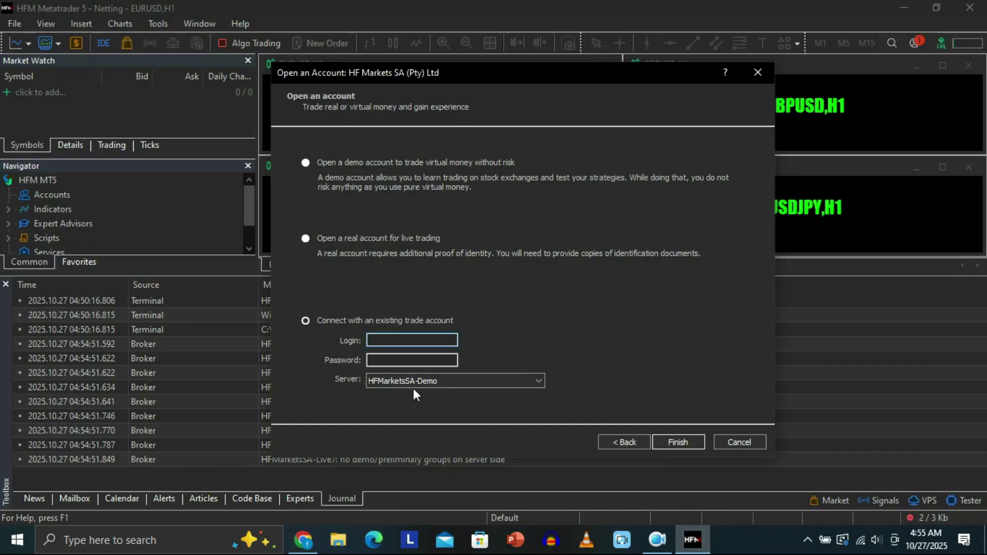
pyautogui.rightClick(373, 339)
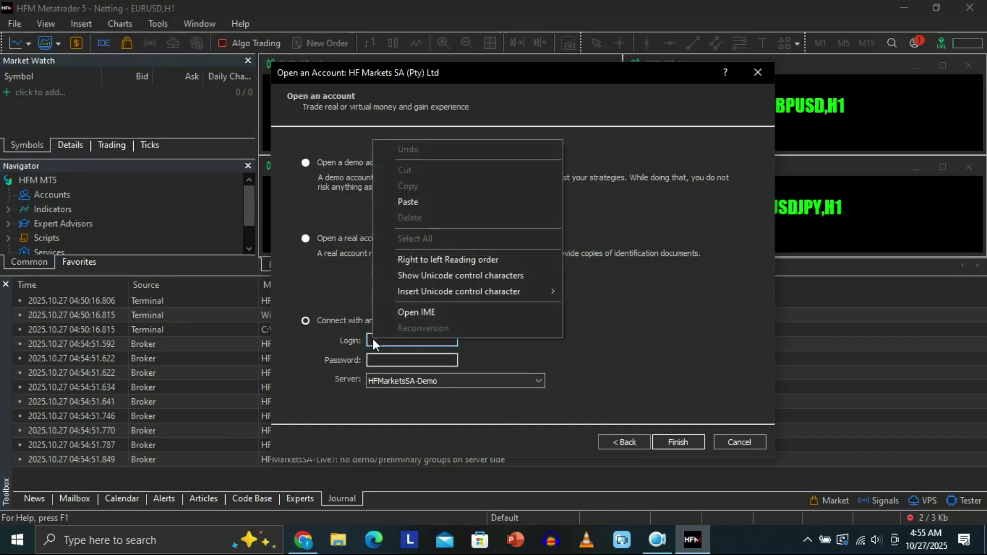
pyautogui.click(419, 200)
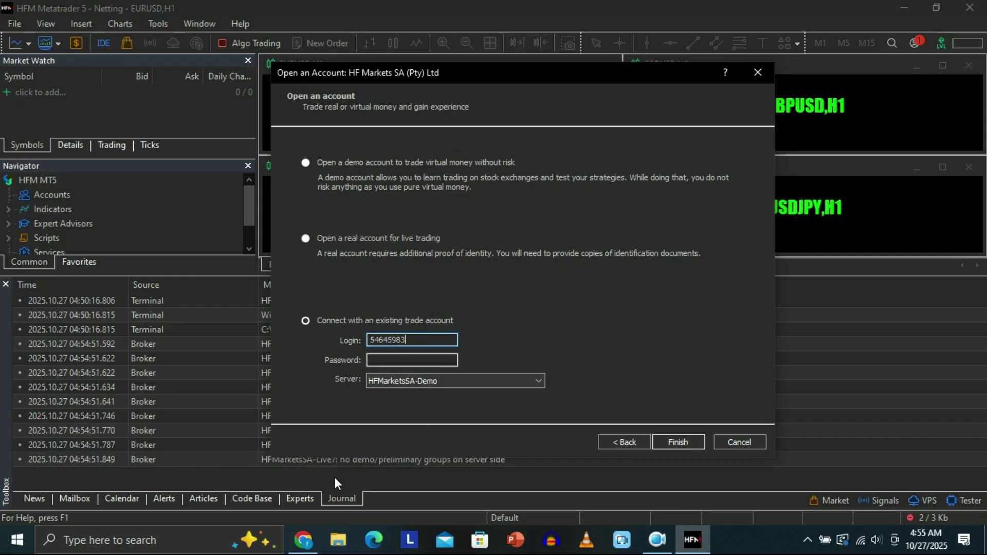
pyautogui.click(303, 540)
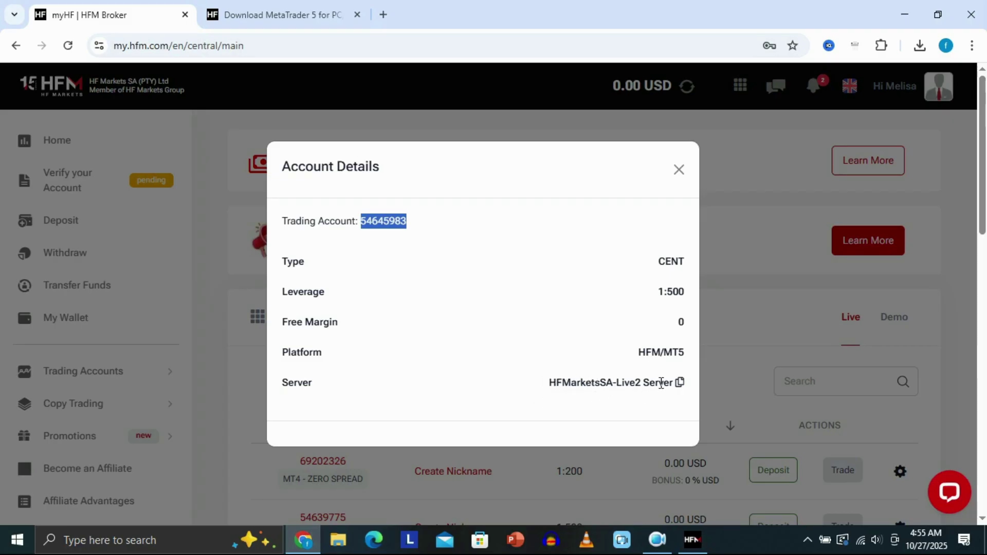
pyautogui.click(692, 540)
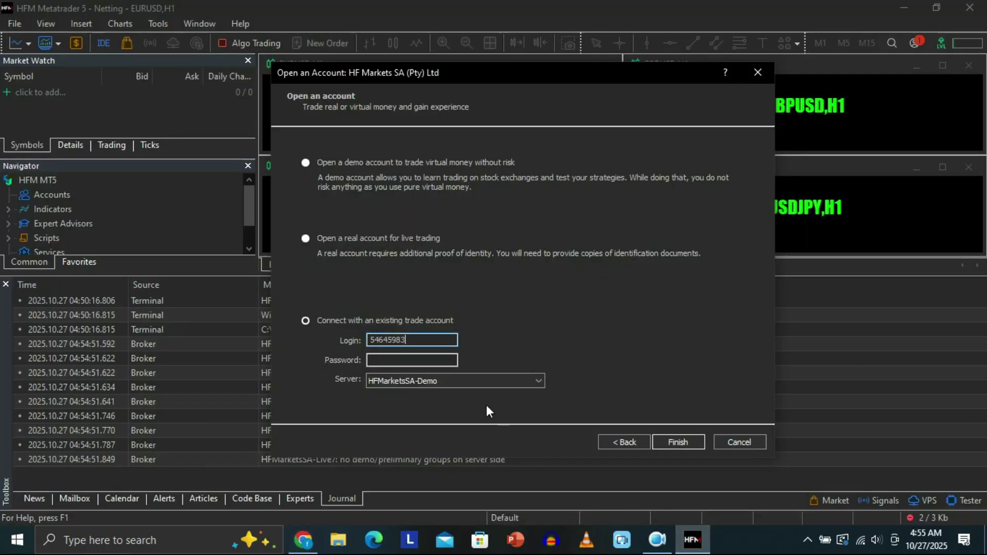
pyautogui.click(538, 380)
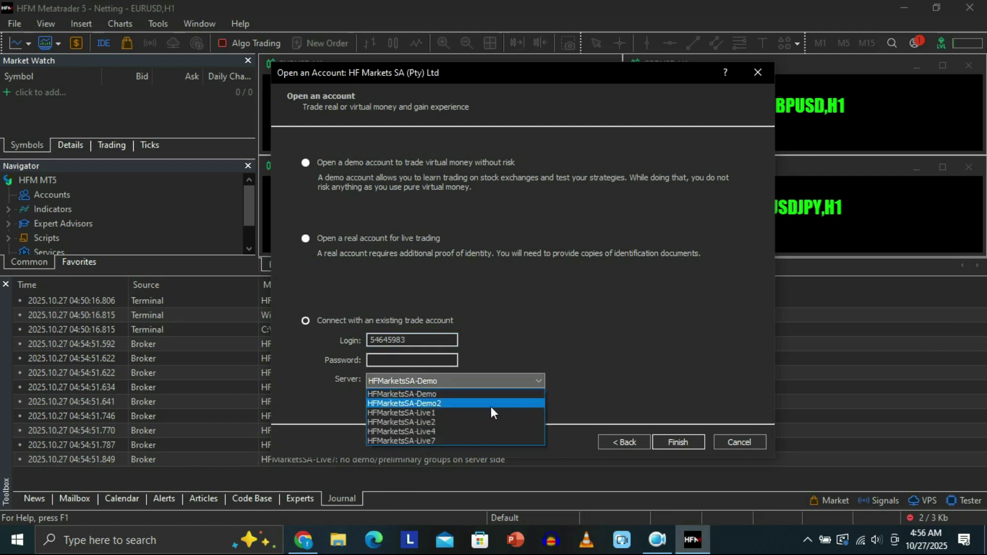
# Select the HFMarketsSA-Live2 server and ready the Password field with Caps Lock off
pyautogui.click(413, 422)
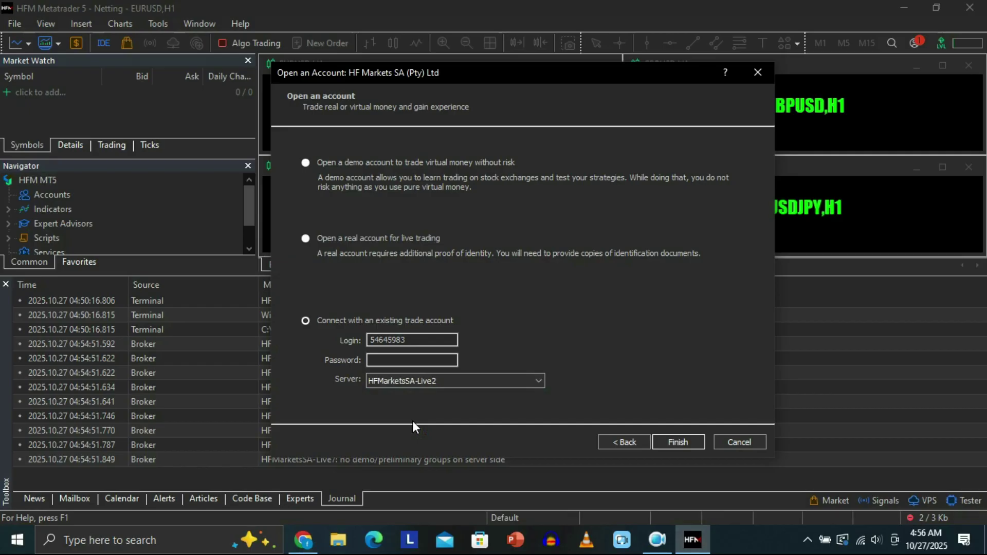
pyautogui.click(393, 361)
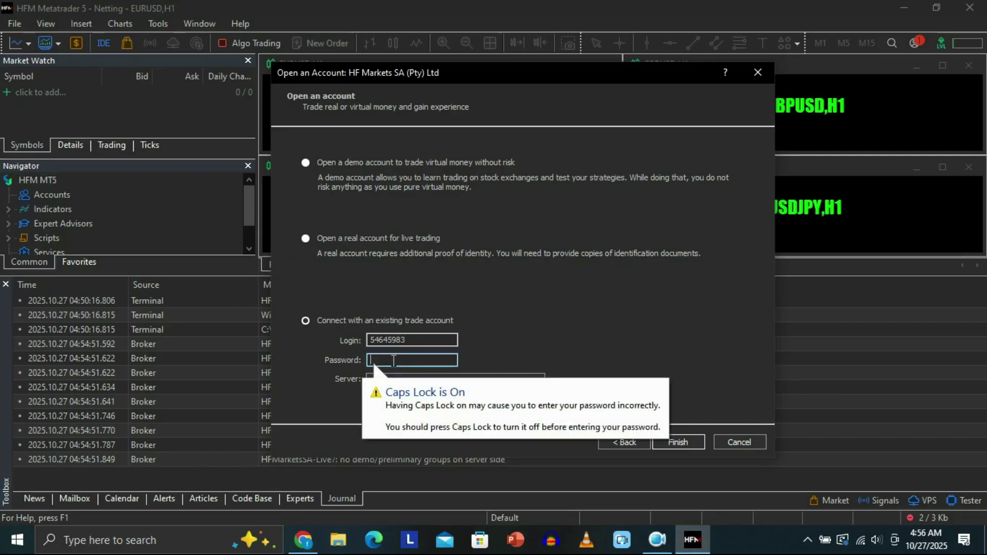
pyautogui.press('capslock')
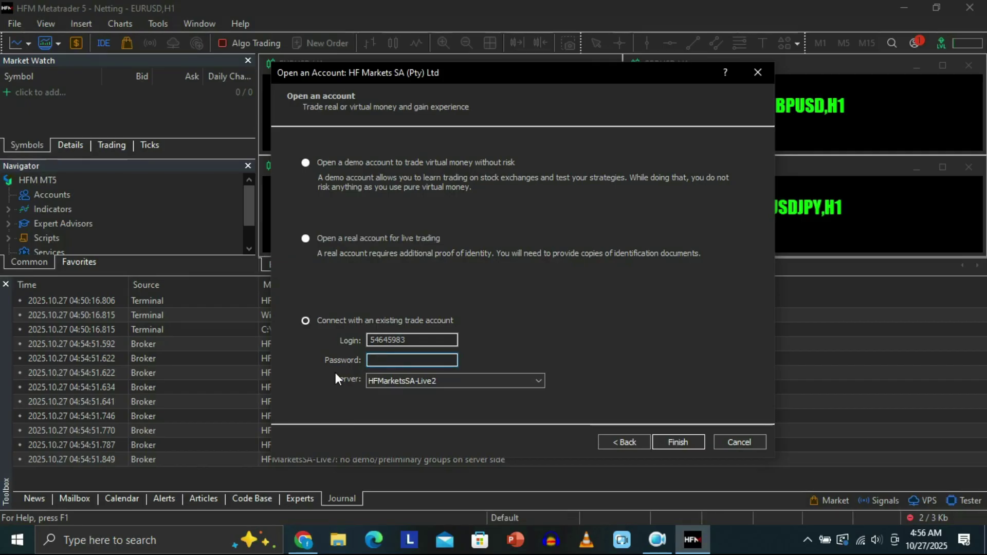
# Paste the account password copied from the browser and connect to the live cent account
pyautogui.moveTo(303, 539)
pyautogui.click(301, 503)
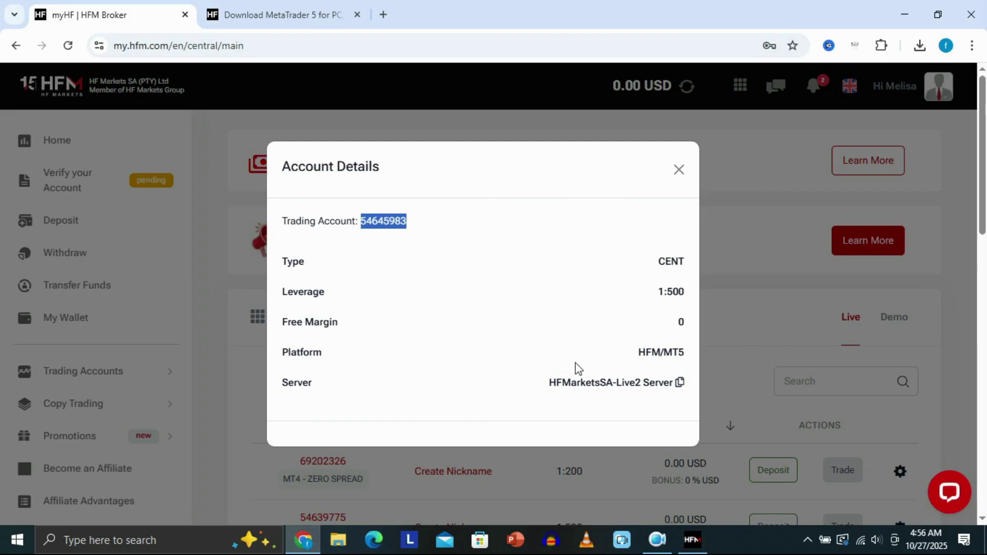
pyautogui.click(692, 539)
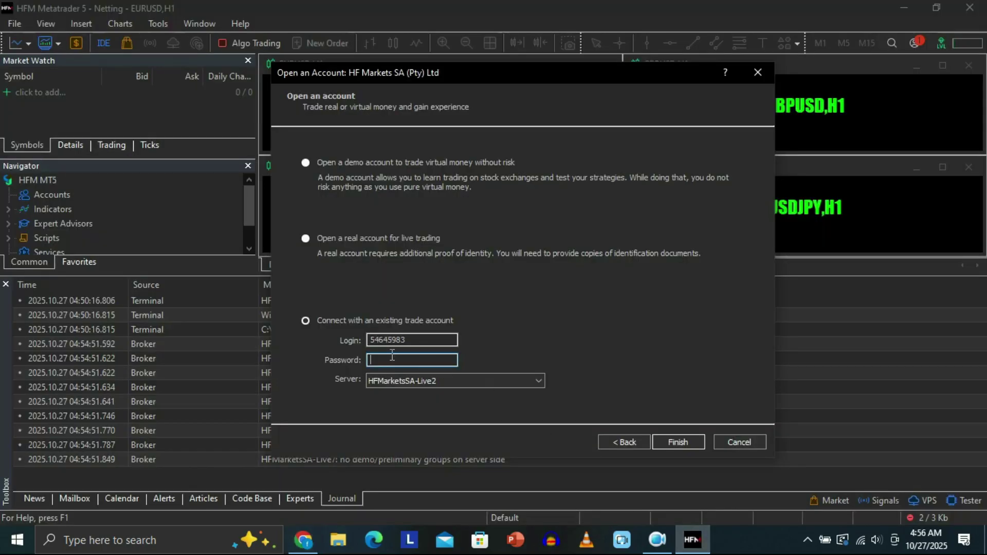
pyautogui.hotkey('ctrl', 'v')
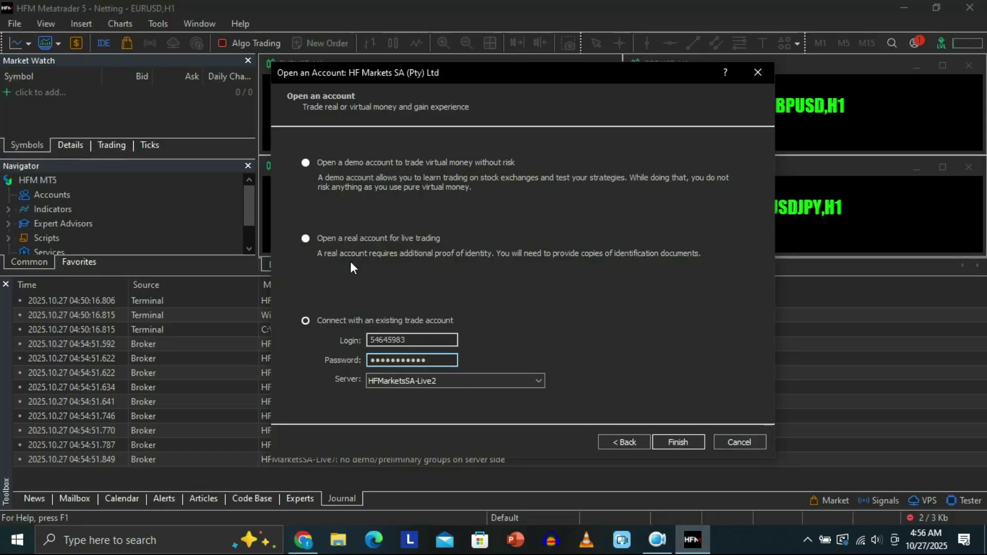
pyautogui.click(671, 442)
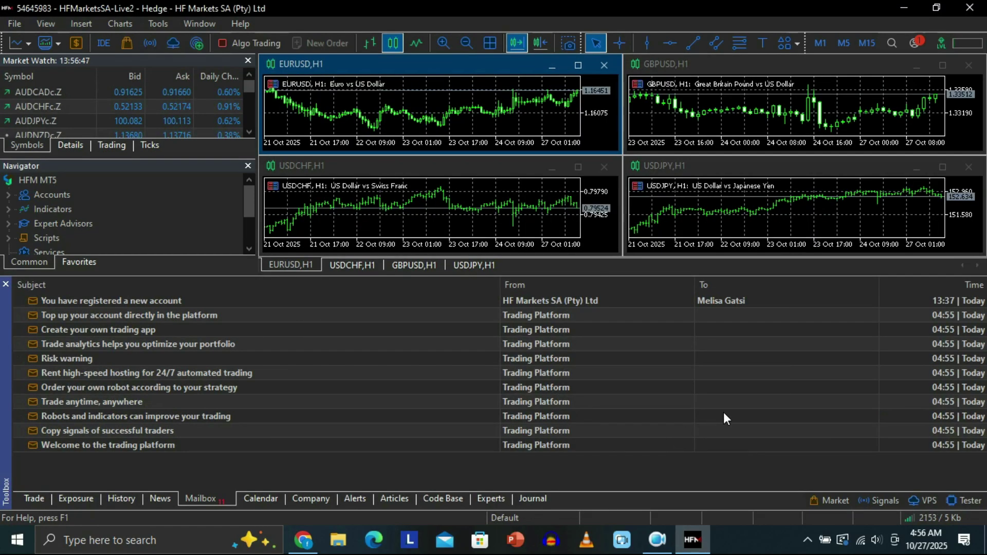